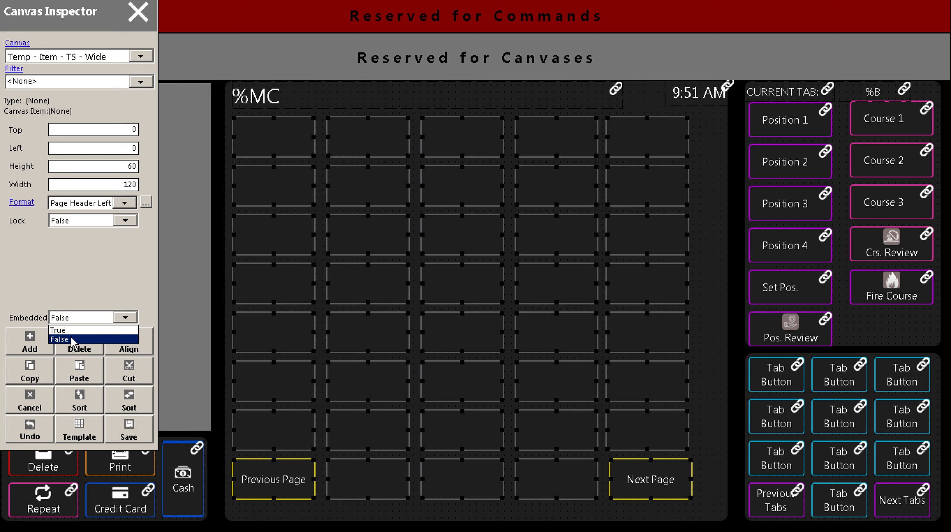
- Set Embedded to False for the selected item grid and page buttons on the Temp - Item - TS - Wide canvas
{"action": "left_click", "coordinate": [71, 340]}
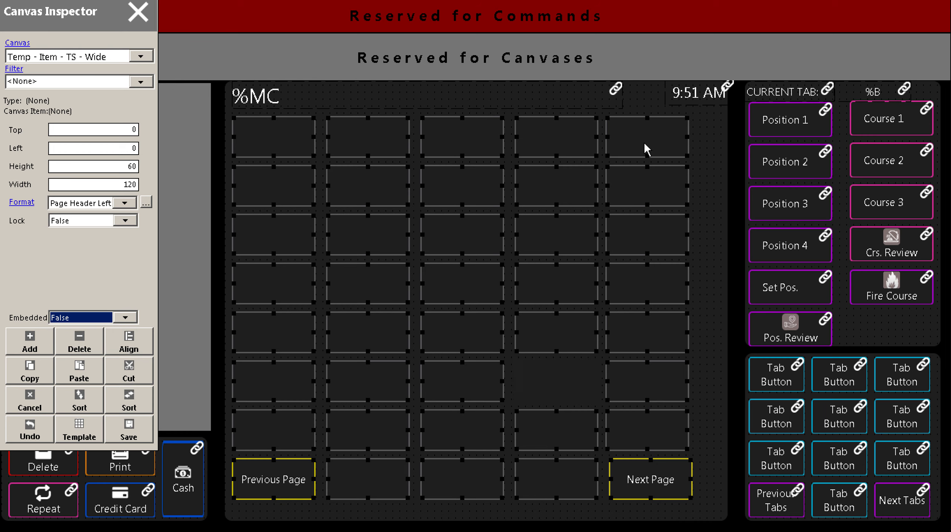
{"action": "left_click", "coordinate": [711, 163]}
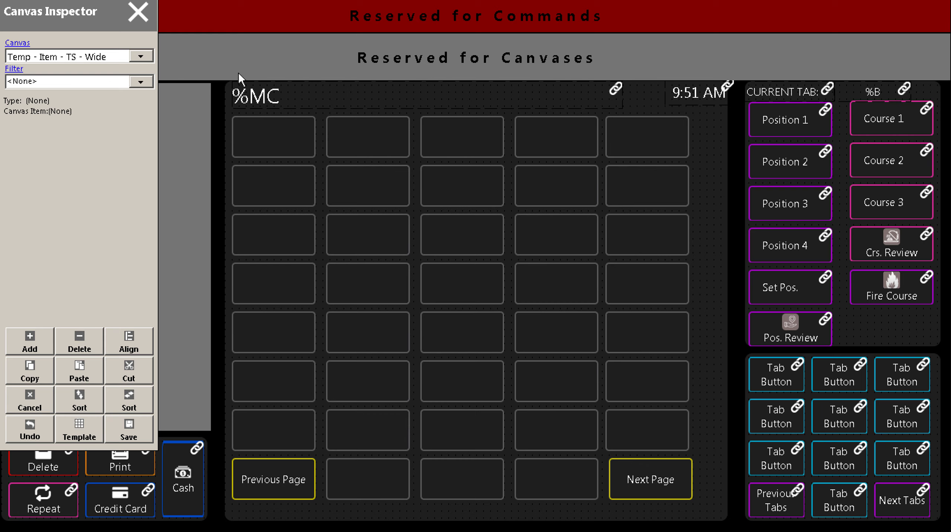
- Switch to the Vodka Gin canvas and move the Canvas Inspector slightly lower
{"action": "left_click", "coordinate": [147, 53]}
{"action": "left_click_drag", "start_coordinate": [141, 313], "coordinate": [142, 107]}
{"action": "left_click", "coordinate": [28, 205]}
{"action": "left_click_drag", "start_coordinate": [74, 11], "coordinate": [74, 57]}
- Choose Temp - Item - TS - Wide as the Vodka Gin canvas's embedded canvas and save the canvas settings
{"action": "left_click", "coordinate": [18, 88]}
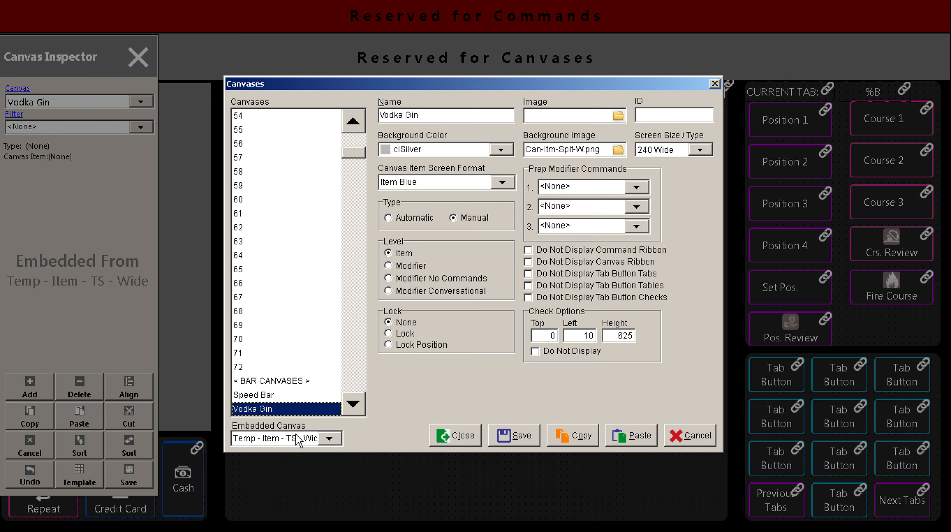
{"action": "left_click", "coordinate": [321, 435]}
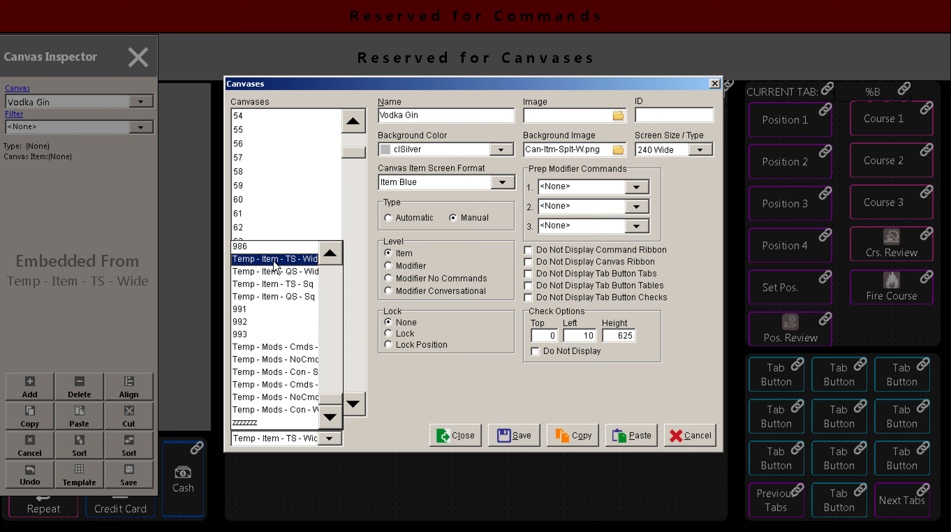
{"action": "left_click", "coordinate": [308, 261]}
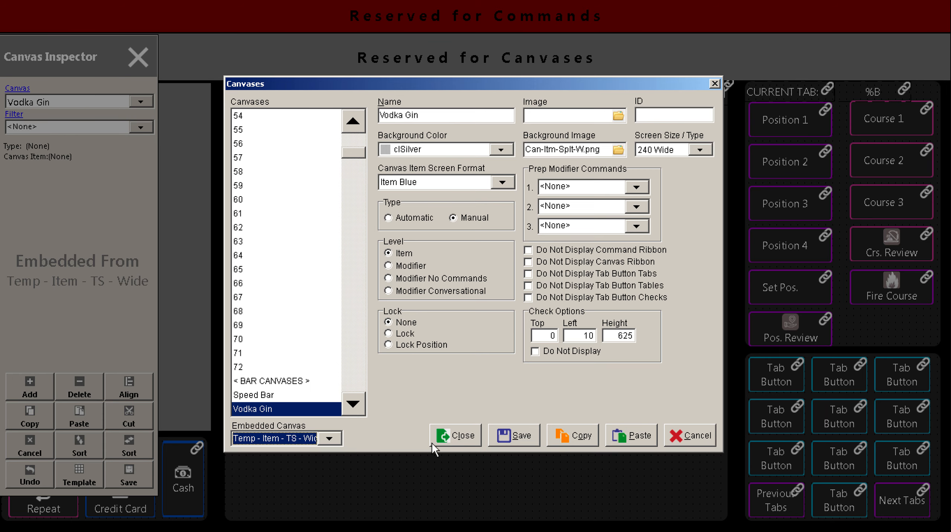
{"action": "left_click", "coordinate": [511, 435]}
{"action": "left_click", "coordinate": [455, 435]}
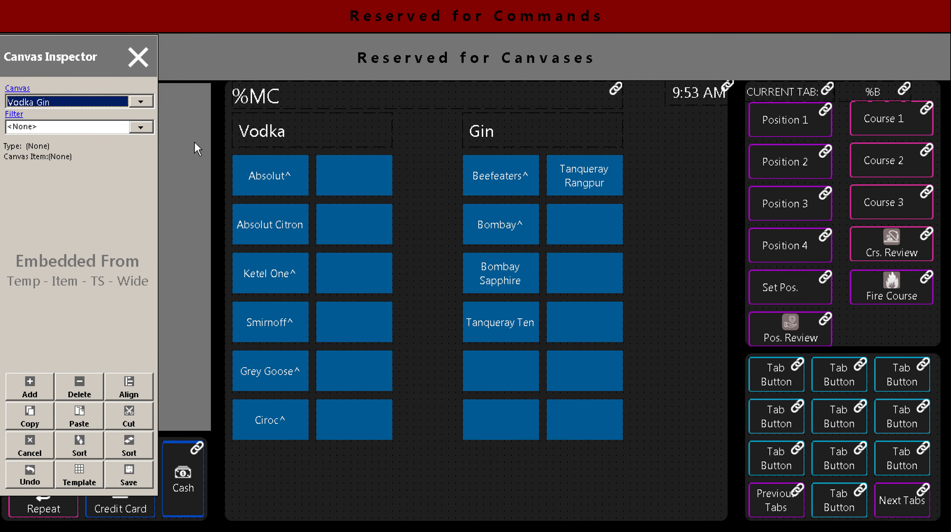
- Set the Vodka Gin canvas's embedded canvas to <None> and save the canvas settings
{"action": "left_click", "coordinate": [23, 89]}
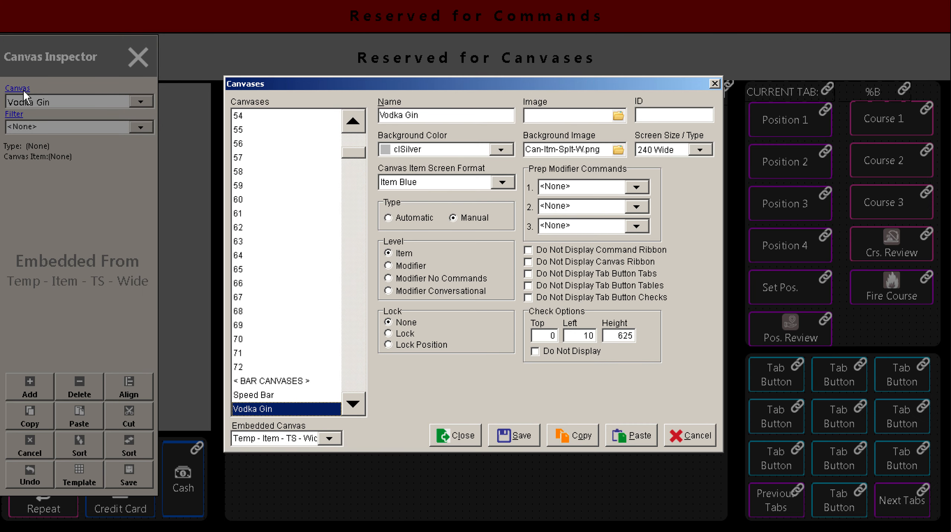
{"action": "left_click", "coordinate": [272, 439]}
{"action": "left_click", "coordinate": [270, 442]}
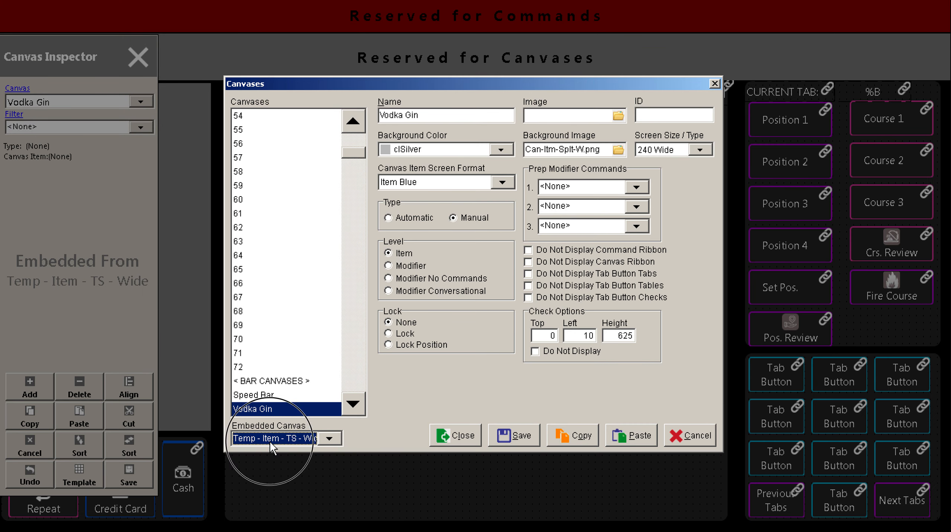
{"action": "left_click_drag", "start_coordinate": [329, 401], "coordinate": [323, 206]}
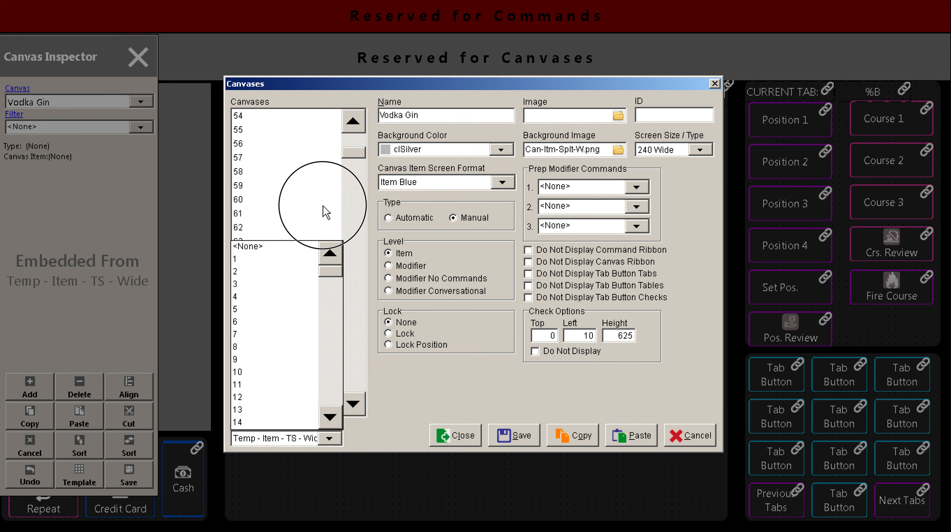
{"action": "left_click", "coordinate": [288, 246]}
{"action": "left_click", "coordinate": [508, 436]}
{"action": "left_click", "coordinate": [462, 436]}
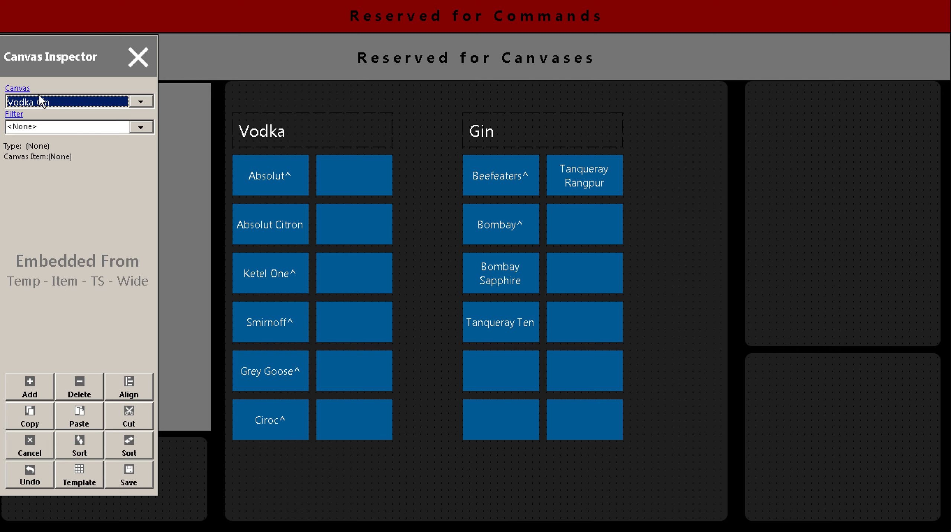
- Add a blank menu item button in the empty area beside the Gin section and delete it again
{"action": "right_click", "coordinate": [742, 218]}
{"action": "mouse_move", "coordinate": [778, 222]}
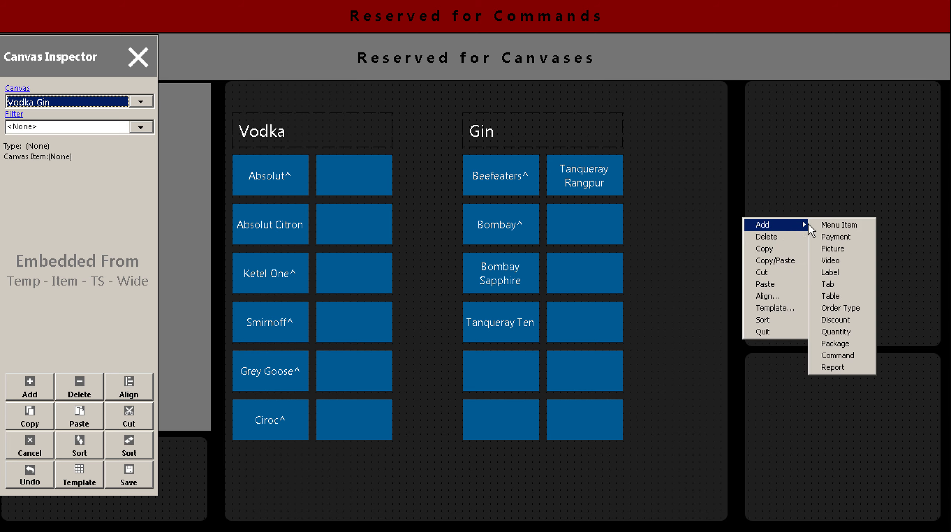
{"action": "left_click", "coordinate": [819, 223]}
{"action": "left_click", "coordinate": [799, 167]}
{"action": "left_click", "coordinate": [815, 179]}
{"action": "left_click_drag", "start_coordinate": [814, 178], "coordinate": [792, 186]}
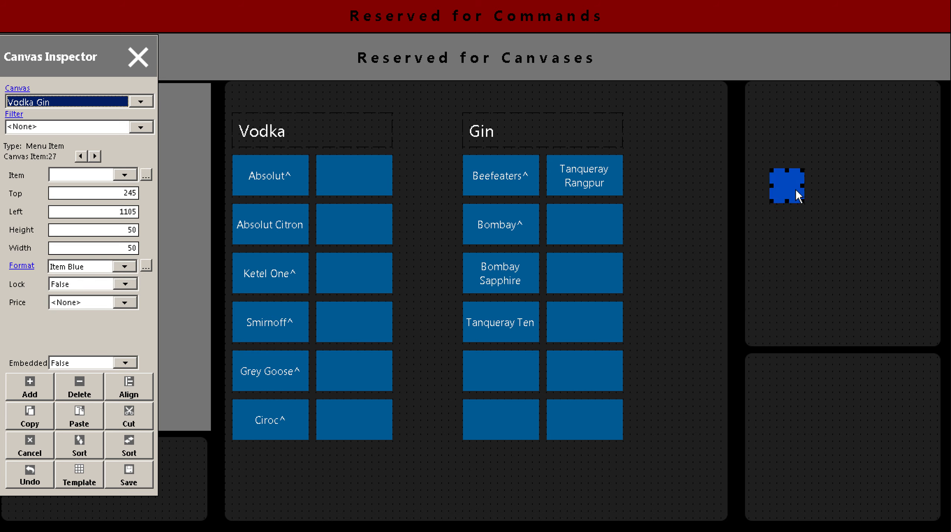
{"action": "left_click", "coordinate": [94, 383]}
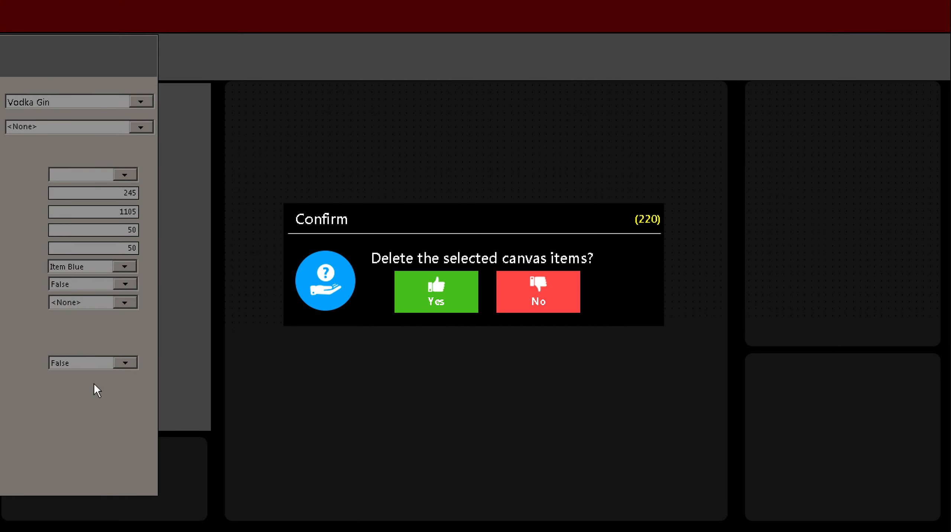
{"action": "key", "text": "Return"}
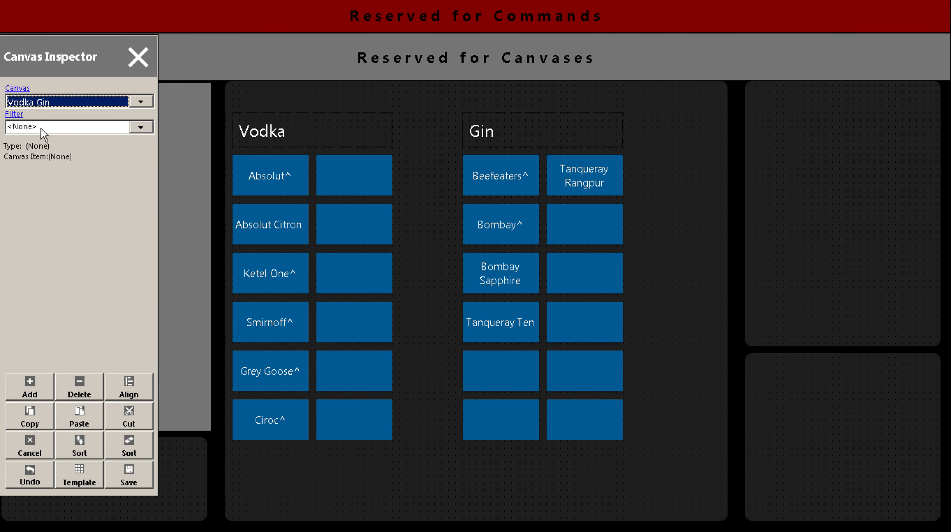
- Re-embed Temp - Item - TS - Wide in the Vodka Gin canvas and save the settings
{"action": "left_click", "coordinate": [20, 89]}
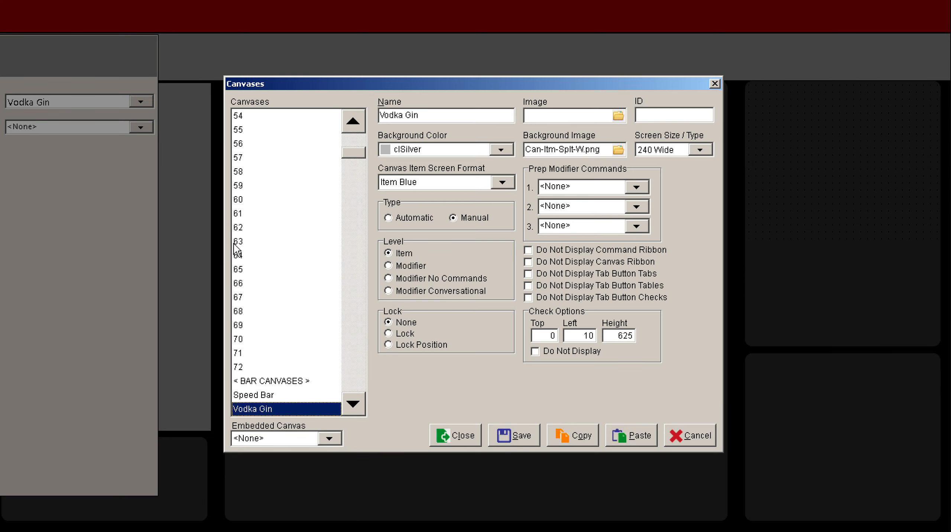
{"action": "left_click", "coordinate": [329, 438]}
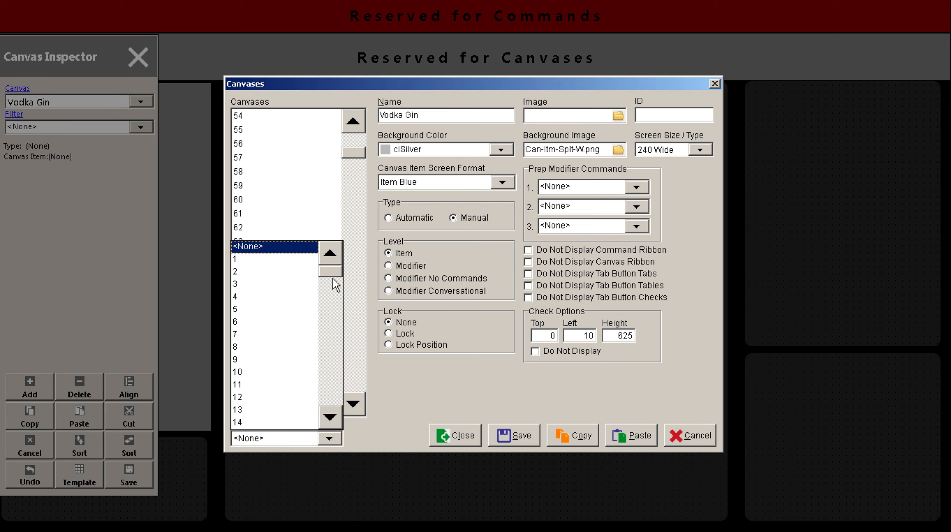
{"action": "left_click_drag", "start_coordinate": [331, 272], "coordinate": [333, 409]}
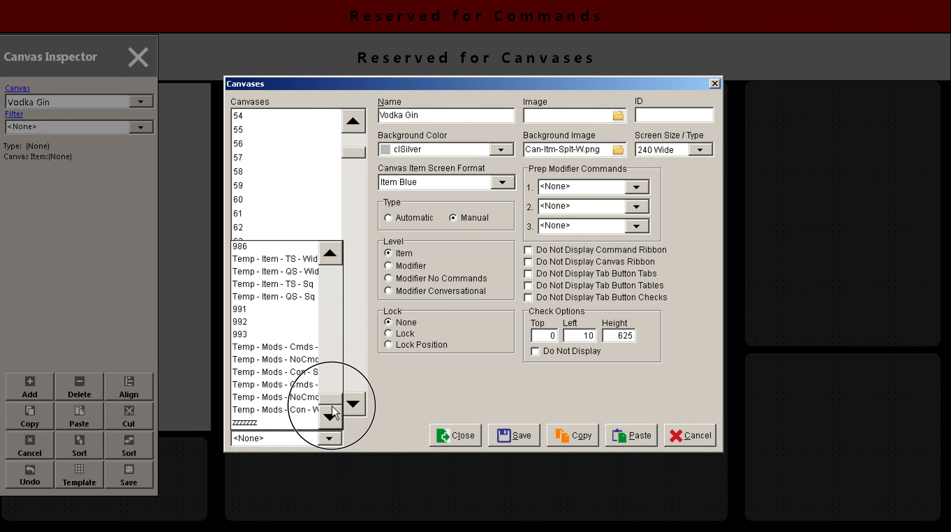
{"action": "left_click", "coordinate": [304, 260]}
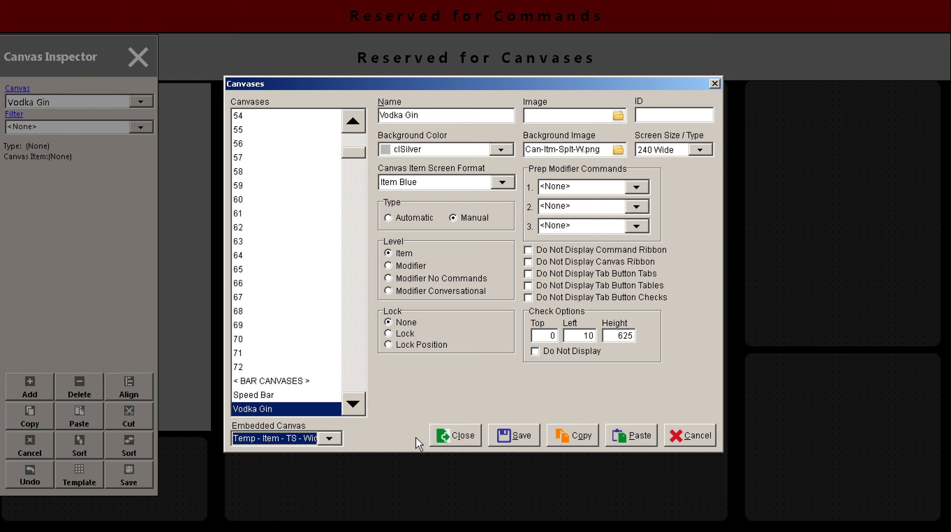
{"action": "left_click", "coordinate": [515, 436]}
{"action": "left_click", "coordinate": [472, 434]}
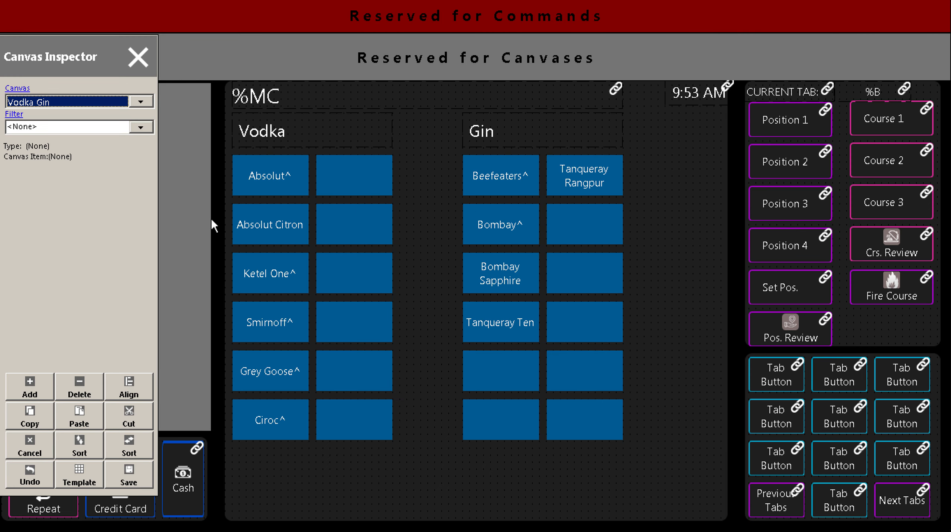
- Change the Vodka Gin canvas's embedded canvas to Temp - Item - QS - Wide and save the settings
{"action": "left_click", "coordinate": [18, 88]}
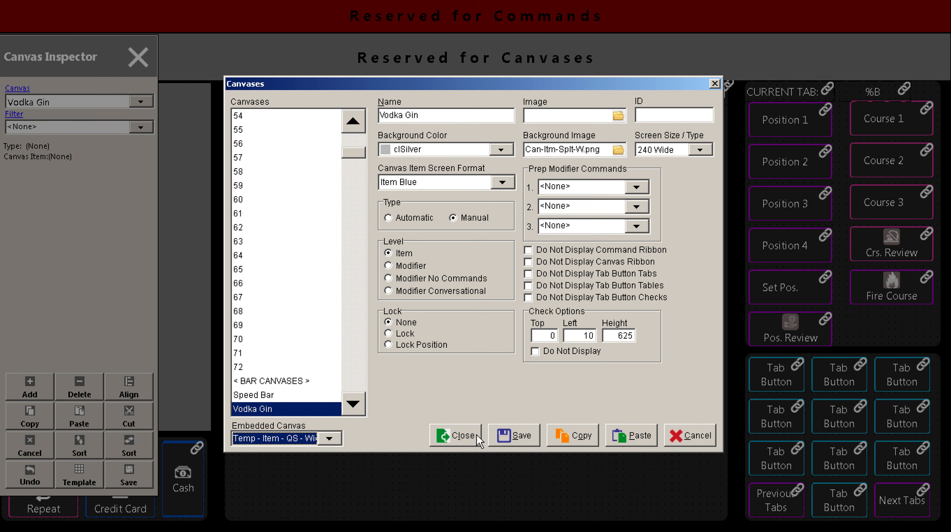
{"action": "left_click", "coordinate": [524, 436]}
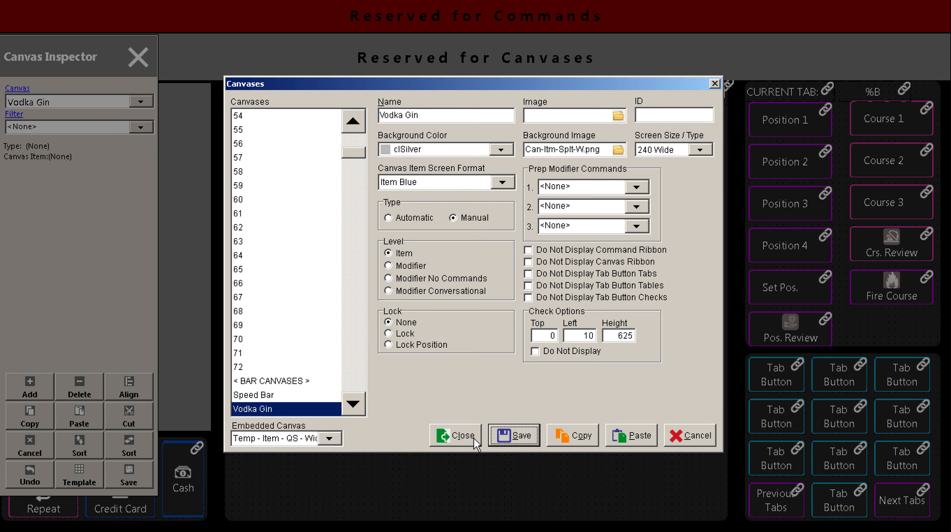
{"action": "left_click", "coordinate": [469, 437]}
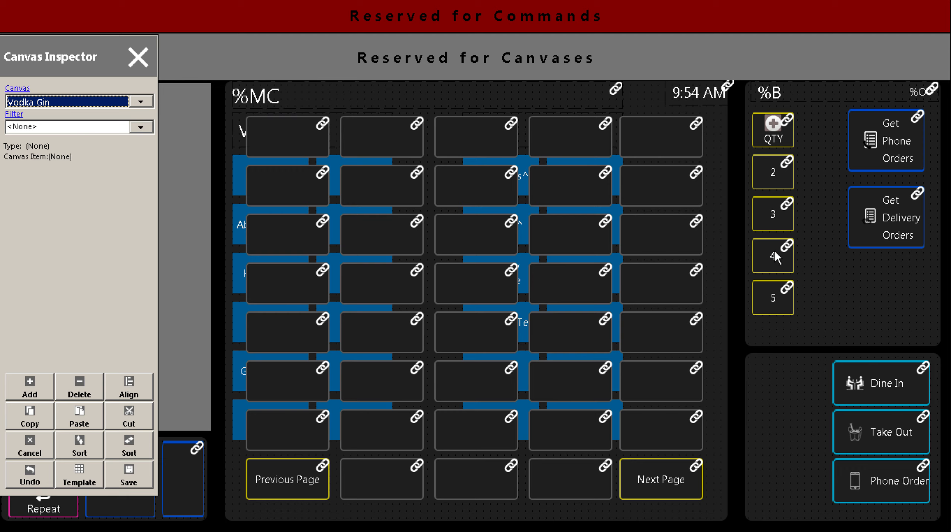
- Open the Temp - Item - QS - Wide template canvas for editing
{"action": "left_click", "coordinate": [141, 101]}
{"action": "left_click_drag", "start_coordinate": [143, 159], "coordinate": [144, 360]}
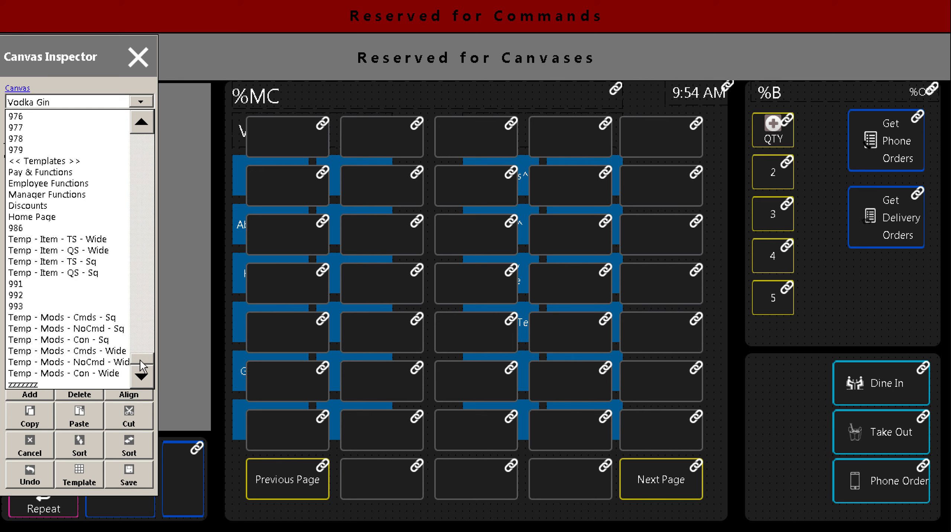
{"action": "left_click", "coordinate": [95, 253]}
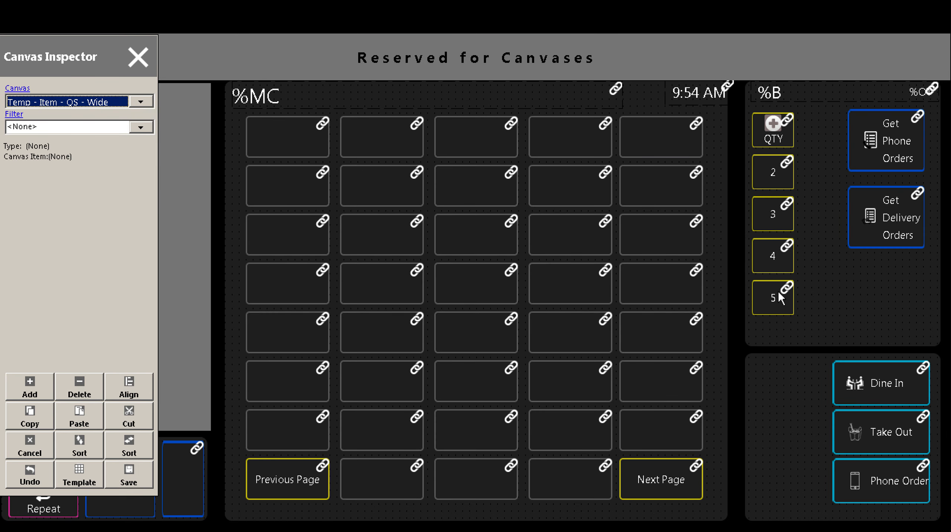
- Duplicate the quantity 5 button, place the copy beside it at Top 405, Left 1150, and set its quantity to 6
{"action": "left_click", "coordinate": [778, 296]}
{"action": "left_click", "coordinate": [26, 410]}
{"action": "left_click", "coordinate": [58, 410]}
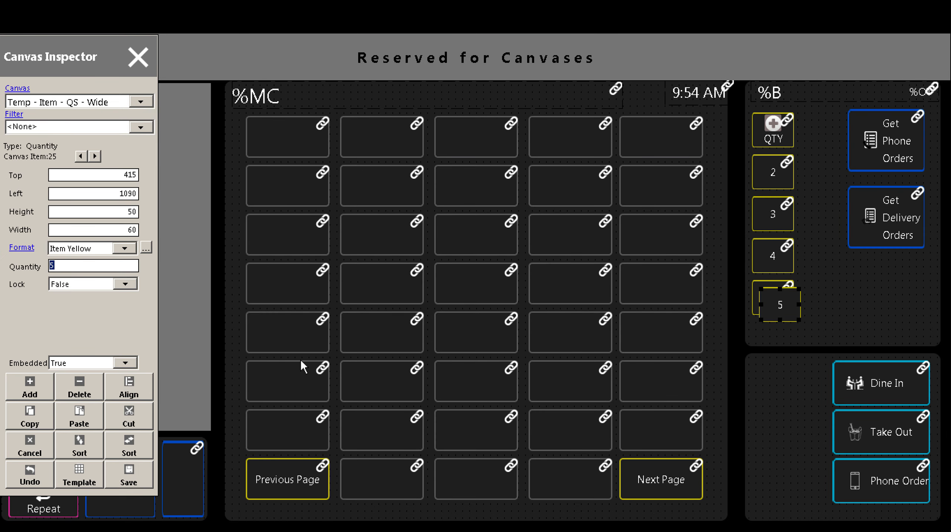
{"action": "left_click_drag", "start_coordinate": [787, 309], "coordinate": [835, 294]}
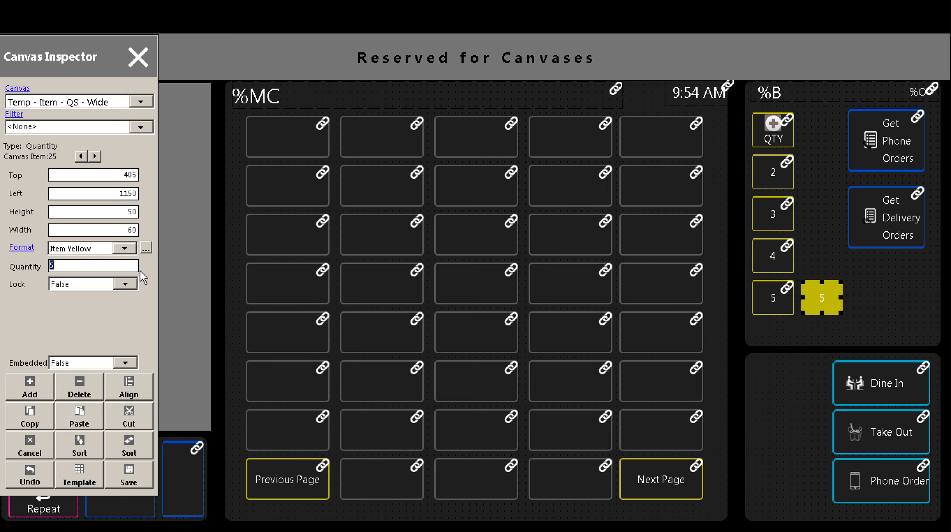
{"action": "type", "text": "6"}
- Set Embedded to True for the quantity 6 button and save the template canvas
{"action": "left_click", "coordinate": [111, 359]}
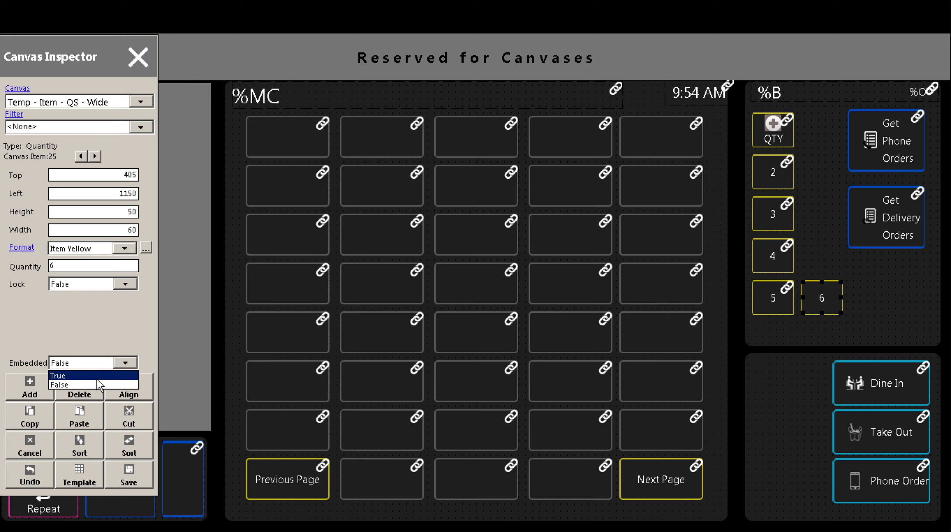
{"action": "left_click", "coordinate": [93, 379]}
{"action": "left_click", "coordinate": [878, 320]}
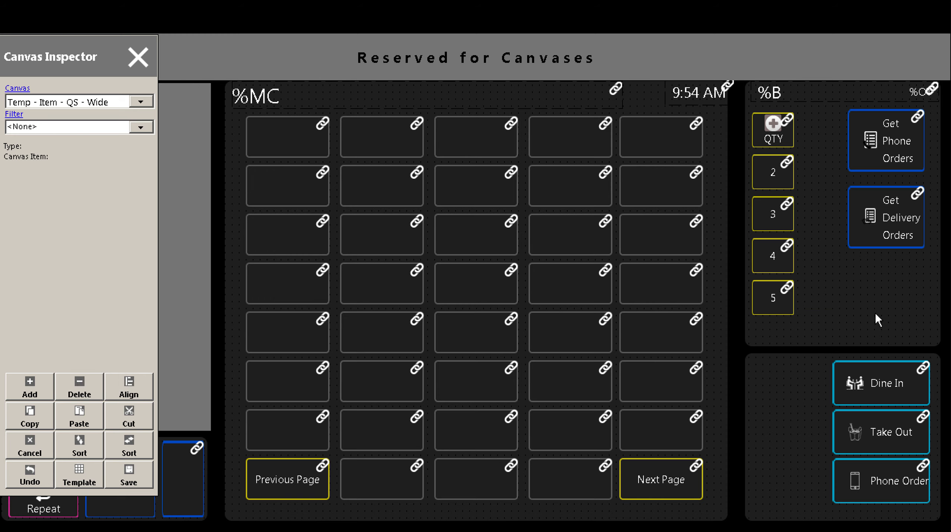
{"action": "left_click", "coordinate": [140, 468]}
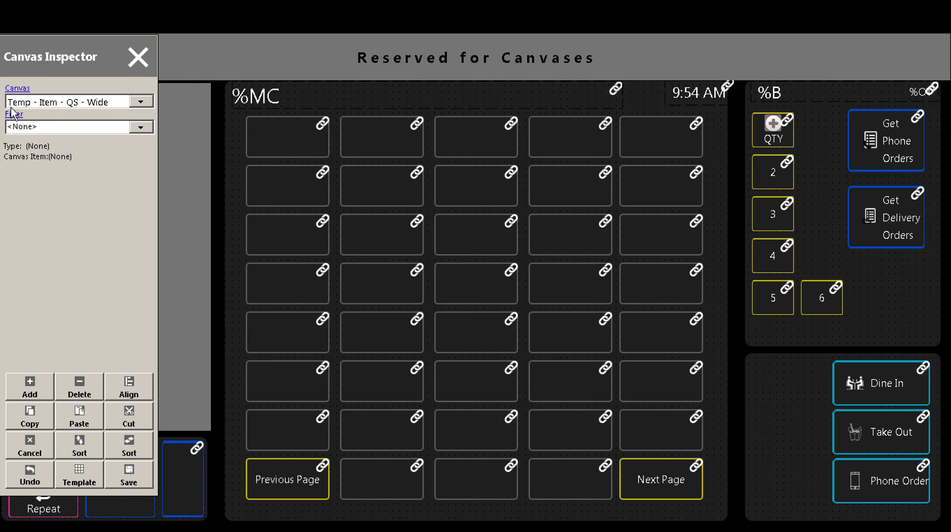
- Return to the Vodka Gin canvas to check the embedded template's quantity buttons
{"action": "left_click", "coordinate": [141, 102]}
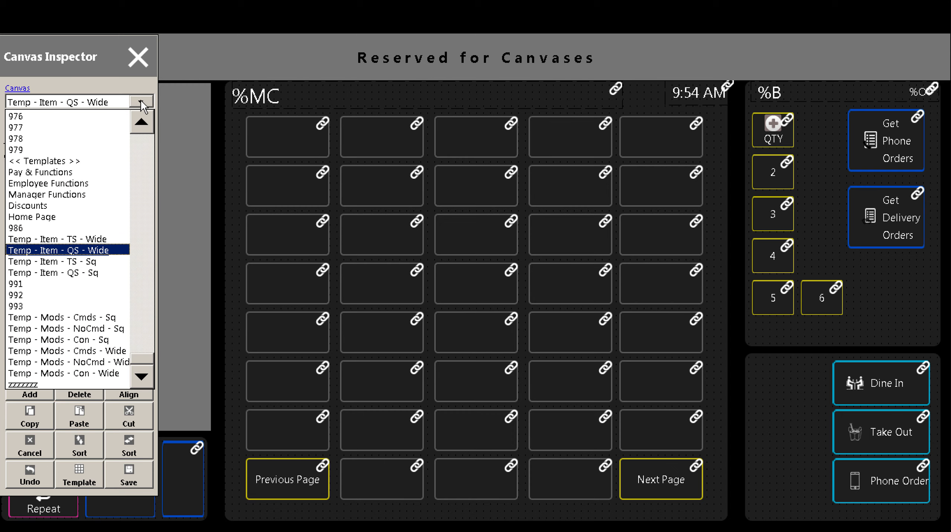
{"action": "left_click_drag", "start_coordinate": [141, 356], "coordinate": [147, 153]}
{"action": "left_click", "coordinate": [45, 316]}
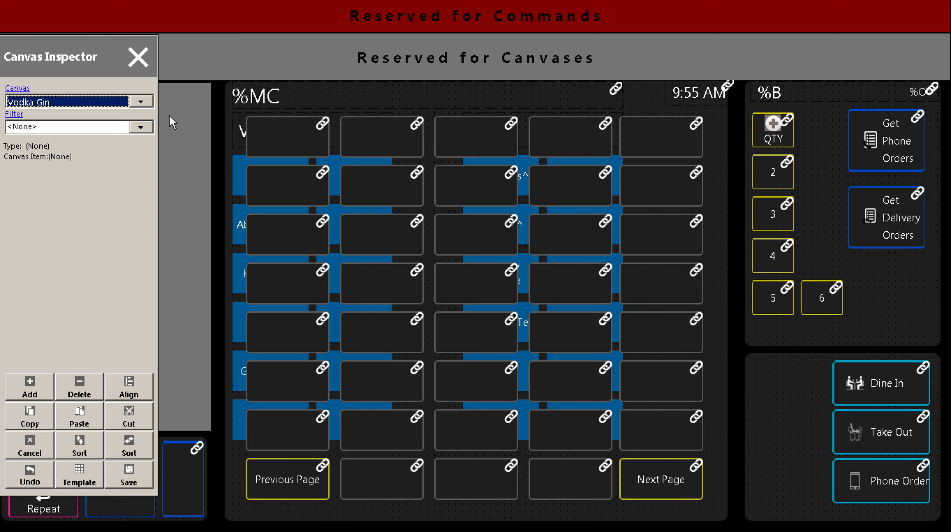
- Save the Vodka Gin canvas settings with Temp - Item - QS - Wide embedded and close the Canvas Inspector
{"action": "left_click", "coordinate": [21, 89]}
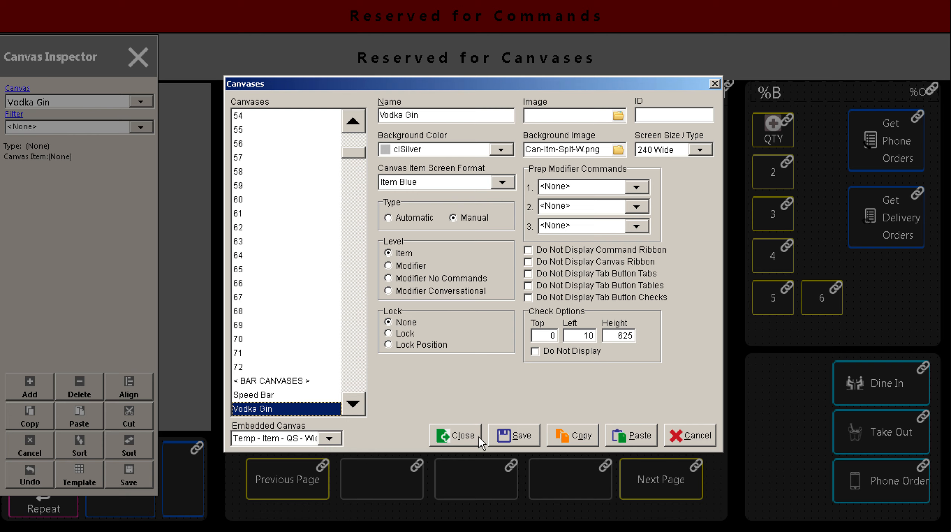
{"action": "left_click", "coordinate": [520, 435]}
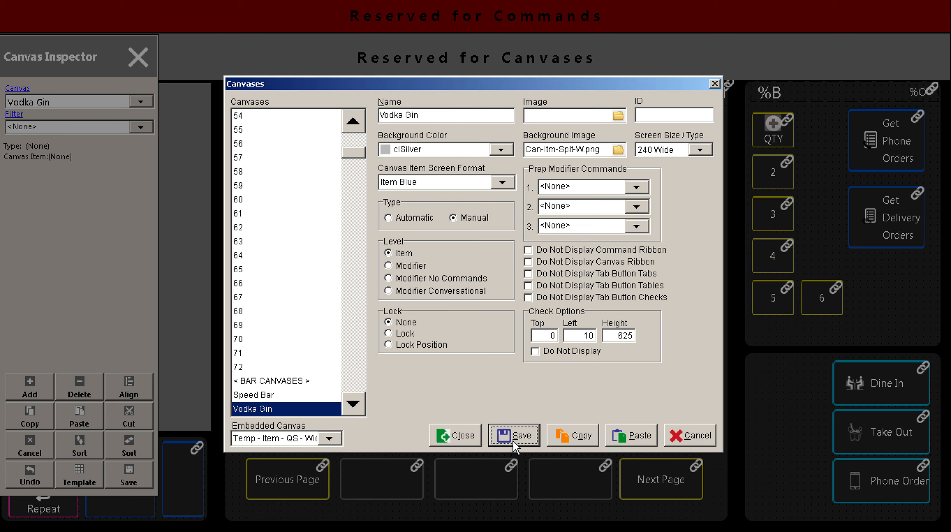
{"action": "left_click", "coordinate": [472, 433]}
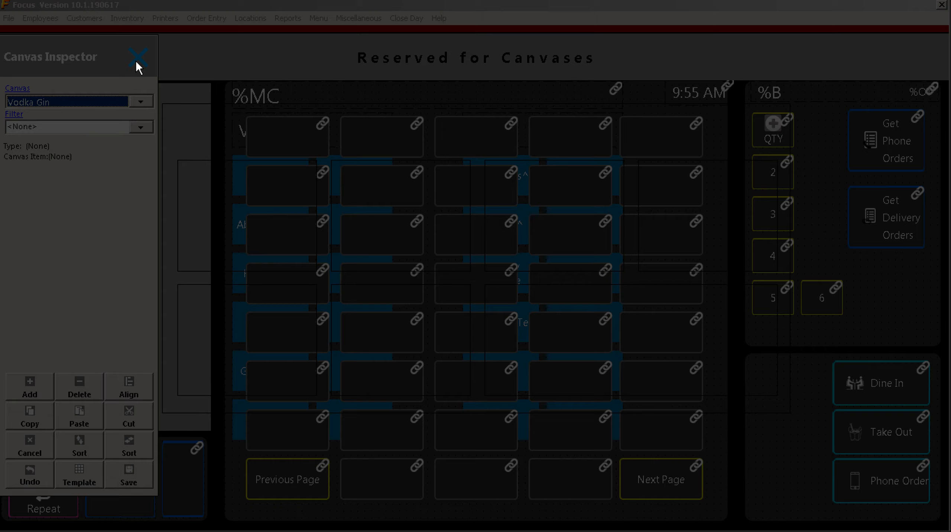
{"action": "left_click", "coordinate": [135, 61]}
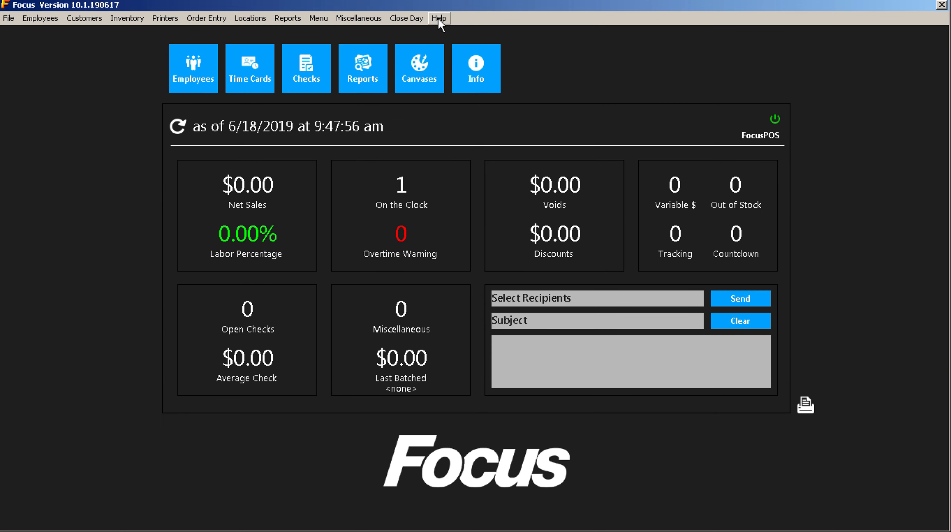
- Open the About window to view the software version and support information
{"action": "left_click", "coordinate": [438, 18]}
{"action": "left_click", "coordinate": [441, 34]}
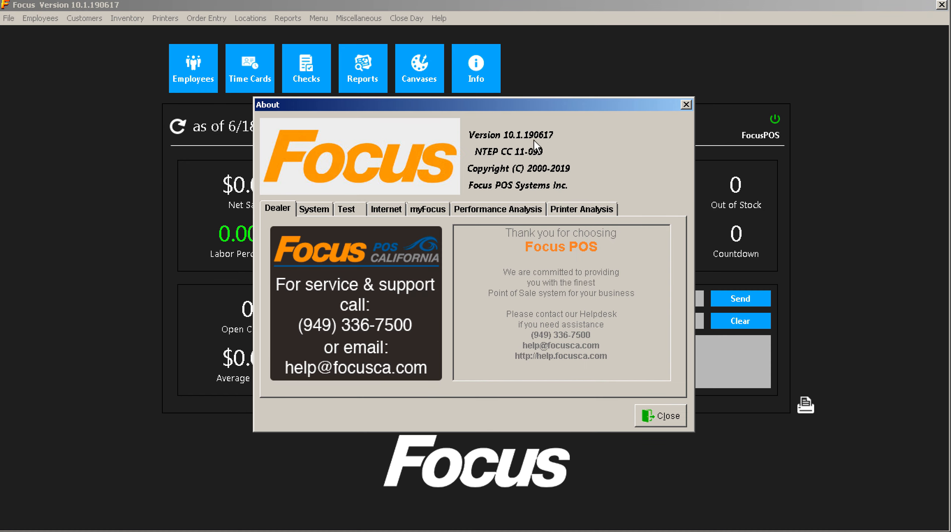